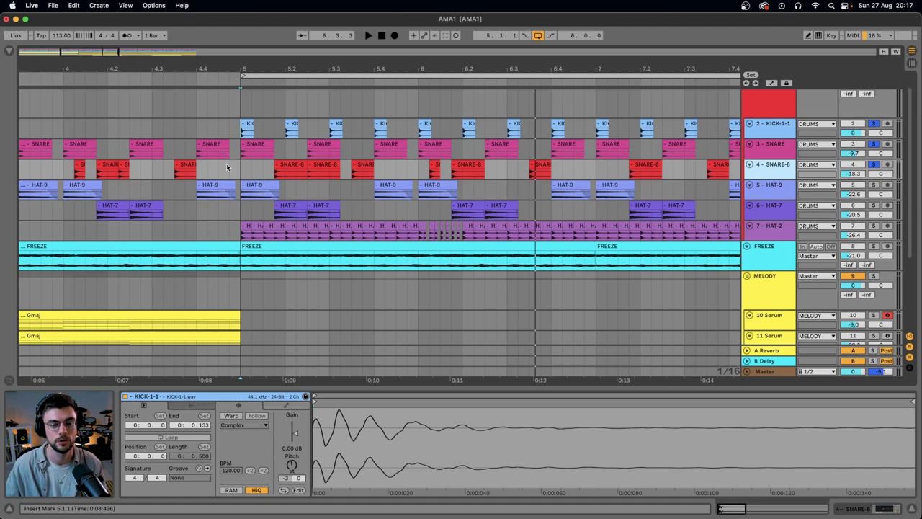
# Inspect the timing gap between the SNARE-8 clip at 5.1.4 and the kick on beat 5.2
pyautogui.click(482, 168)
pyautogui.moveTo(481, 169); pyautogui.dragTo(521, 164)
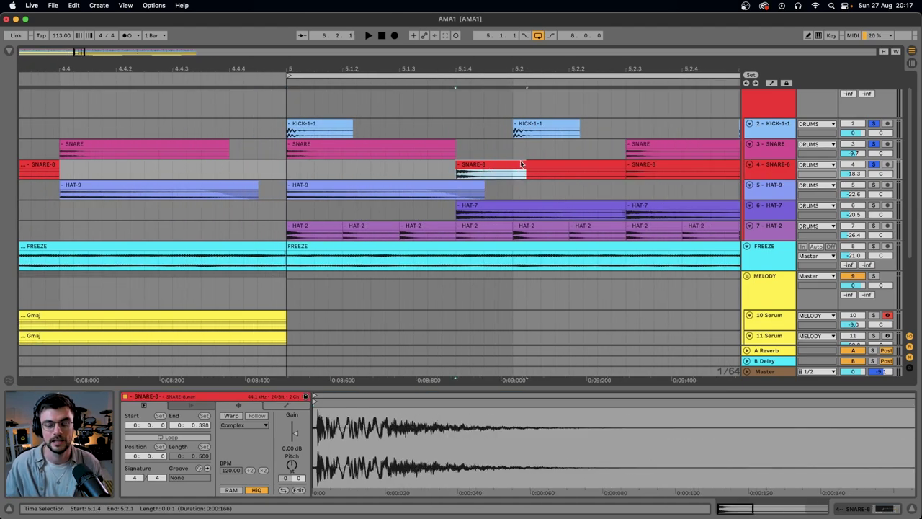
pyautogui.moveTo(510, 132); pyautogui.dragTo(404, 179)
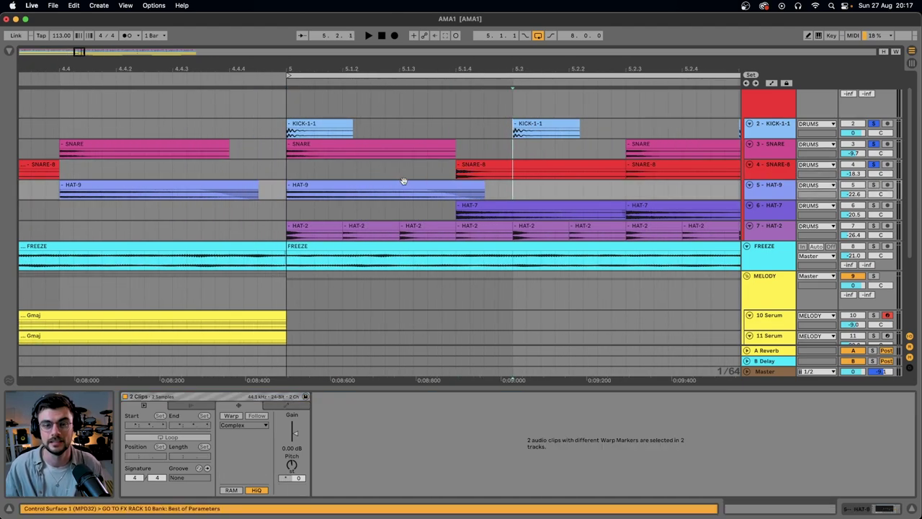
# Play the soloed kick, snare and SNARE-8 tracks together from the start of bar 5
pyautogui.scroll(-2, 403, 181)
pyautogui.click(320, 171)
pyautogui.press('space')
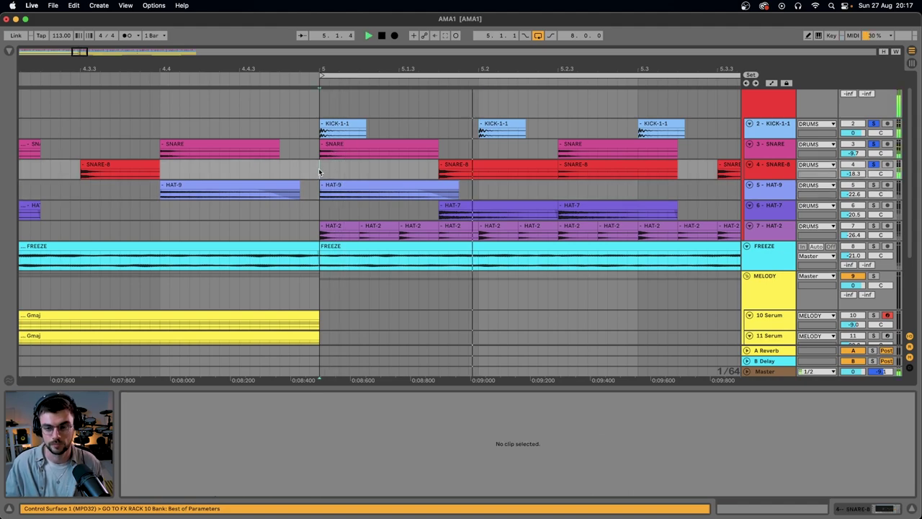
pyautogui.press('space')
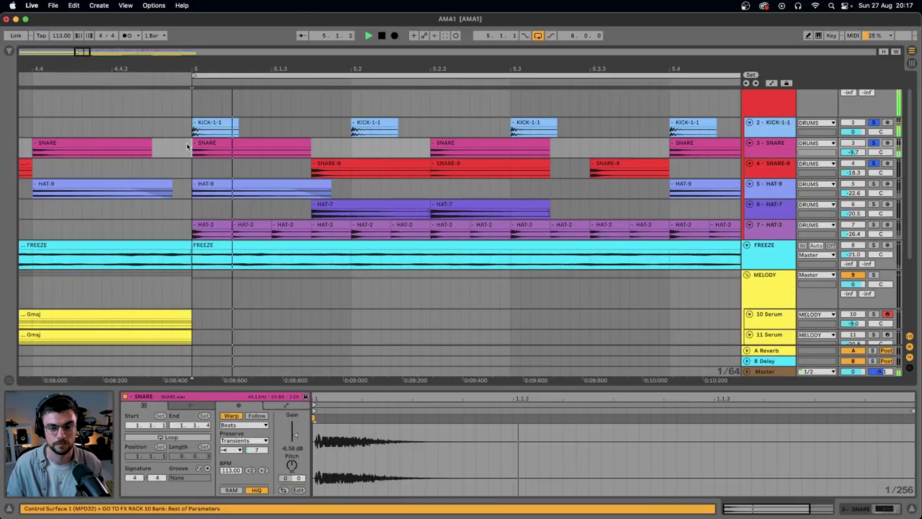
pyautogui.press('space')
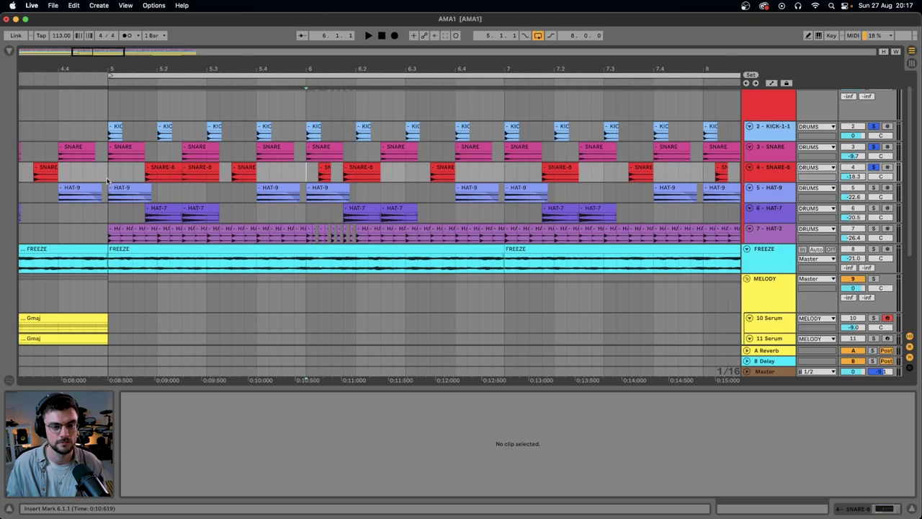
# Highlight the two-bar SNARE-8 pattern from bar 5, narrow the selection to bar 6, and play from bar 6
pyautogui.moveTo(108, 172); pyautogui.dragTo(504, 172)
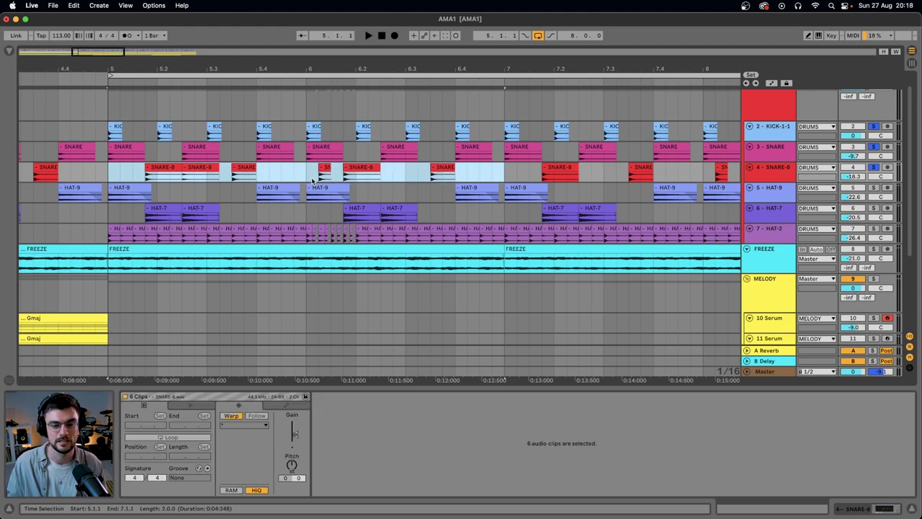
pyautogui.moveTo(309, 173); pyautogui.dragTo(504, 172)
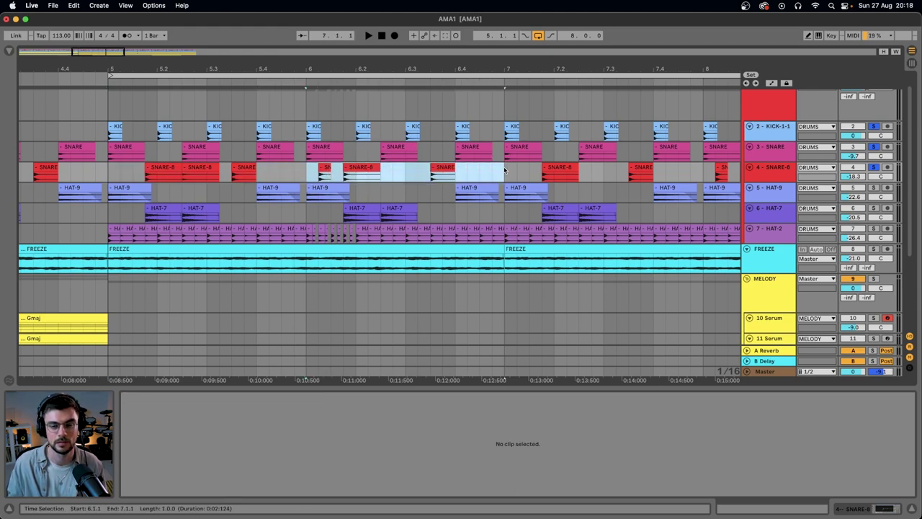
pyautogui.click(306, 175)
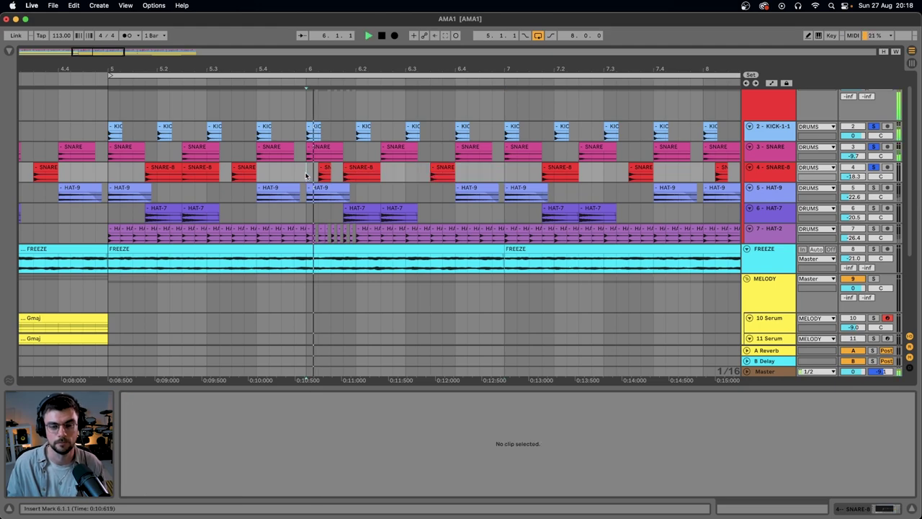
pyautogui.press('space')
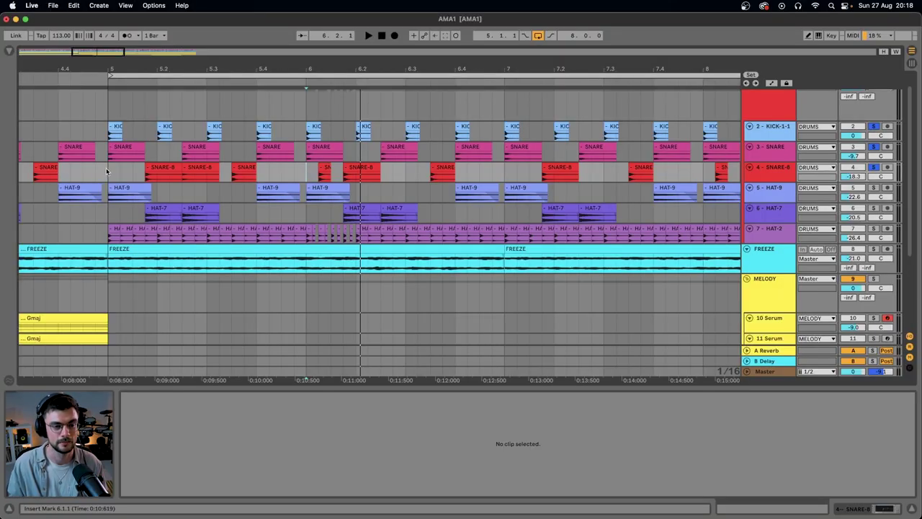
# Play the pattern from bar 5 with the HAT-9 track soloed alongside the kick and snares
pyautogui.click(106, 168)
pyautogui.press('space')
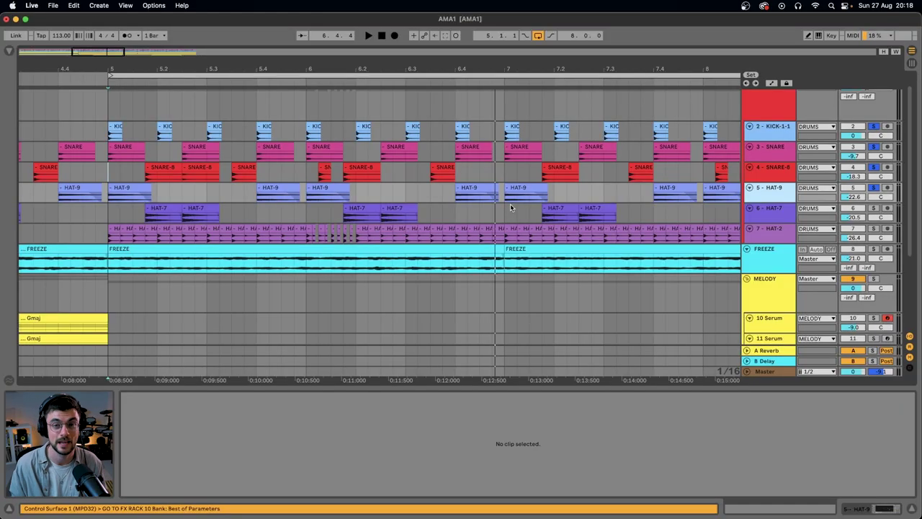
pyautogui.press('space')
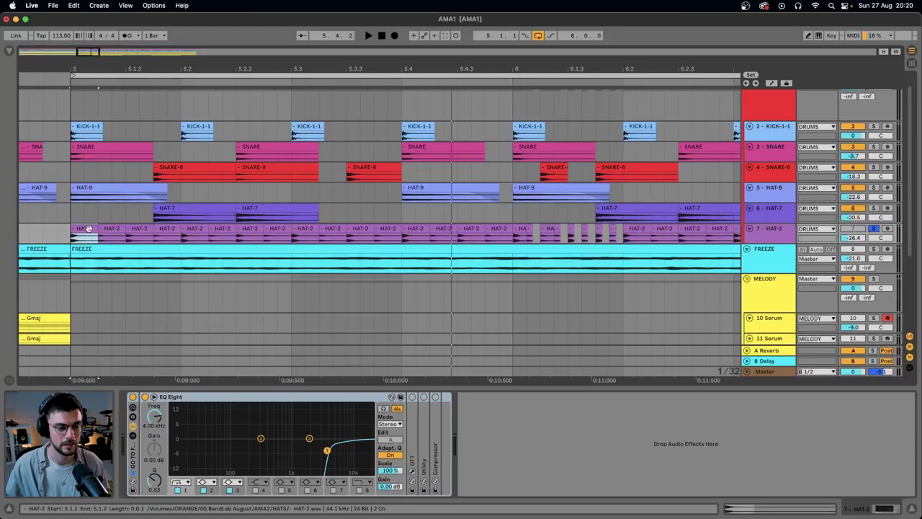
# Examine the gain and pitch of the HAT-2 clip at 5.1.2 and the chopped HAT-2 roll between 6.1 and 6.2
pyautogui.scroll(3, 73, 229)
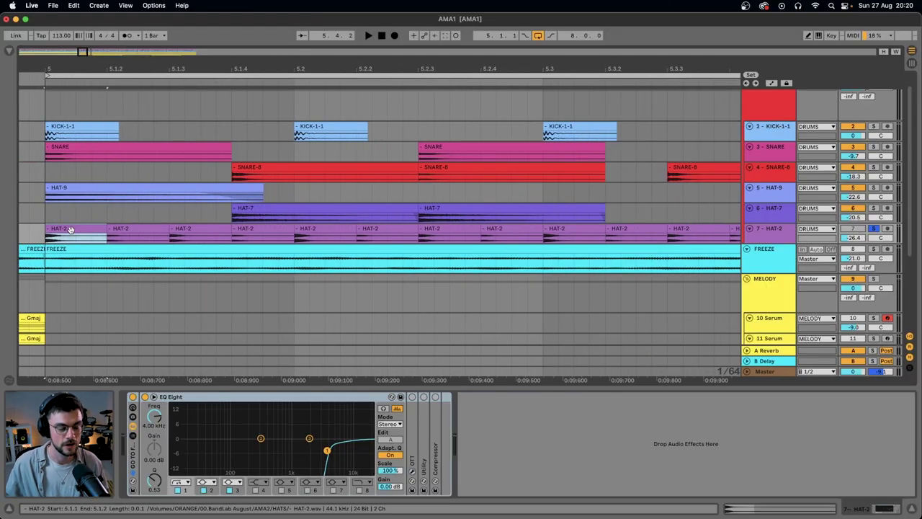
pyautogui.click(123, 228)
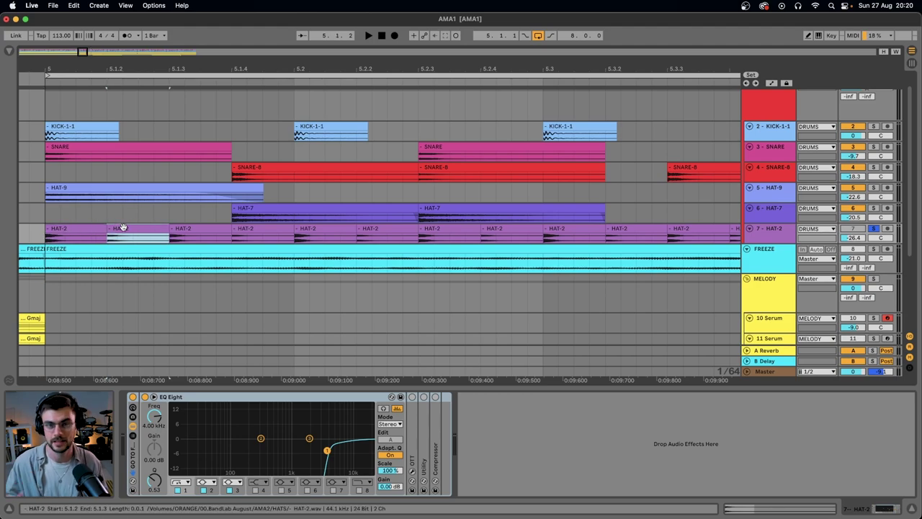
pyautogui.doubleClick(123, 228)
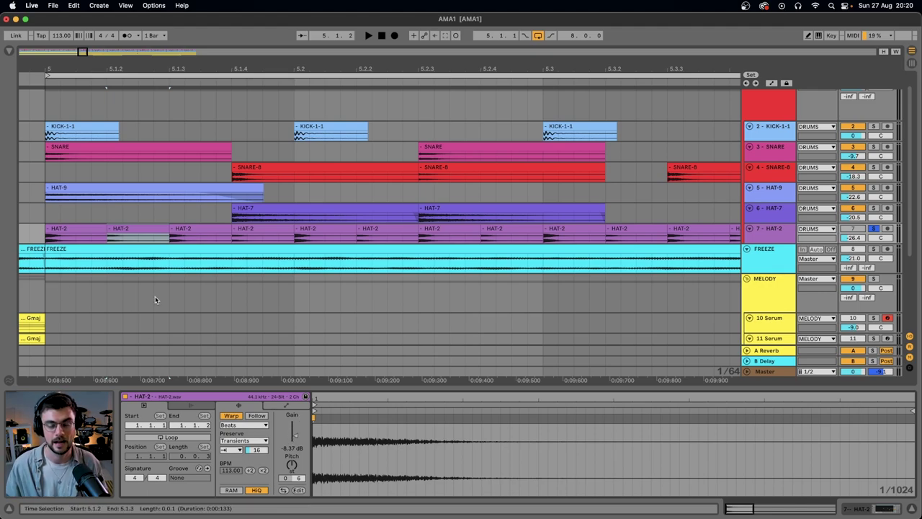
pyautogui.press('-')
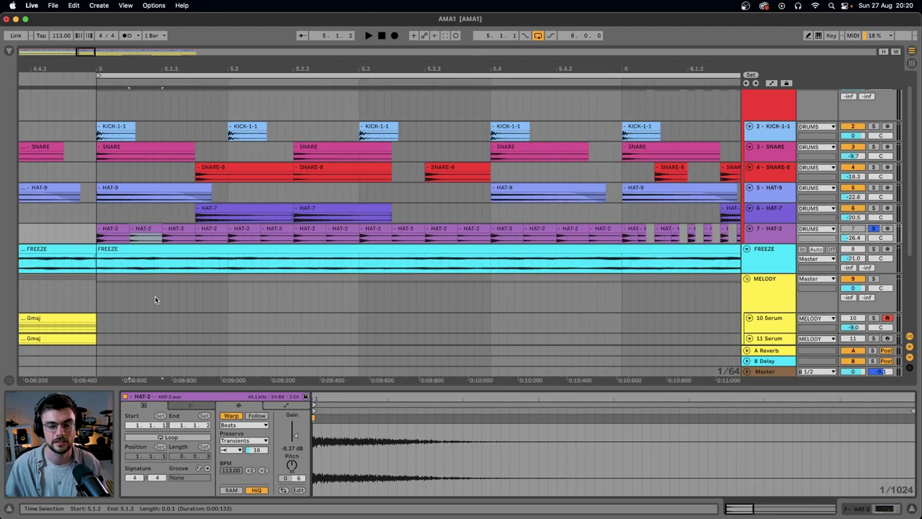
pyautogui.press('-')
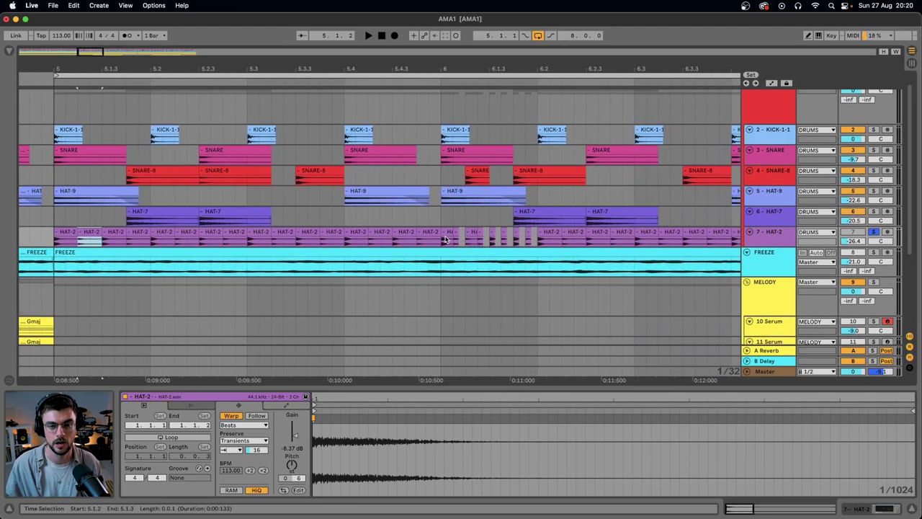
pyautogui.moveTo(442, 242); pyautogui.dragTo(540, 240)
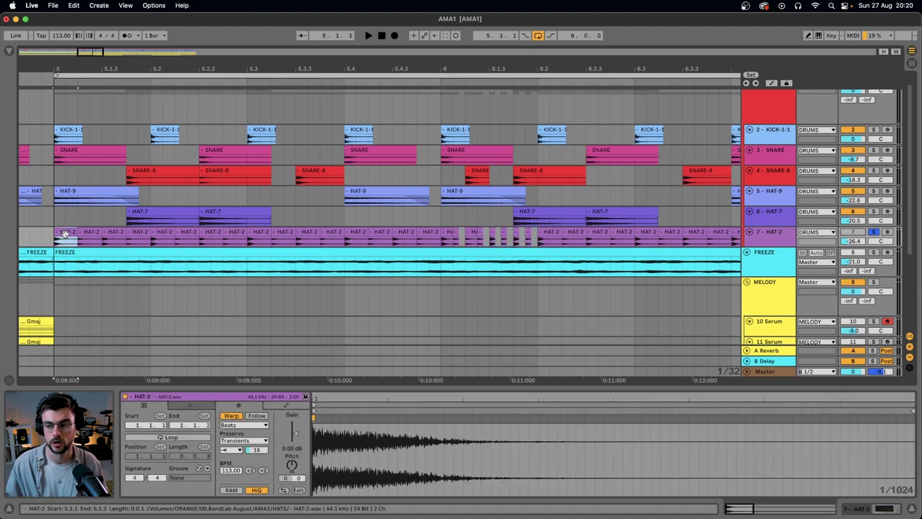
# Play the whole DRUMS group from bar 5 with all drum tracks together
pyautogui.press('space')
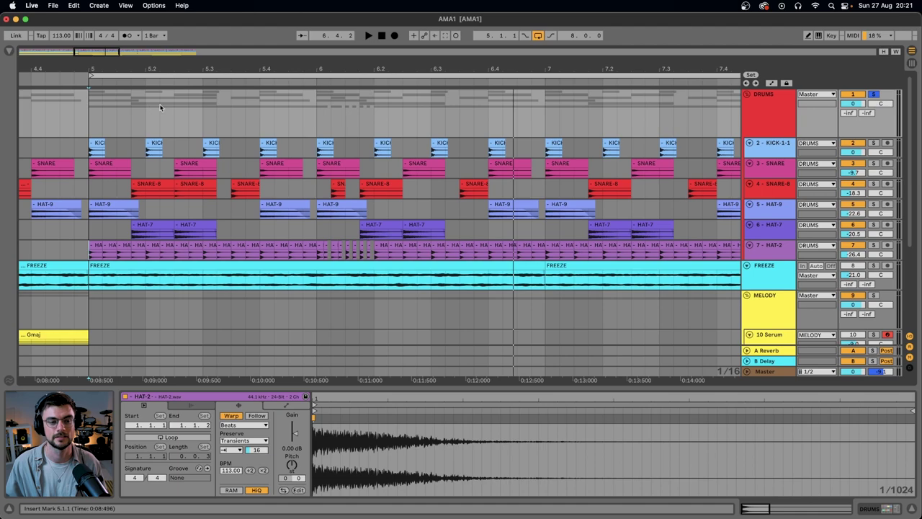
pyautogui.press('space')
pyautogui.scroll(-5, 160, 107)
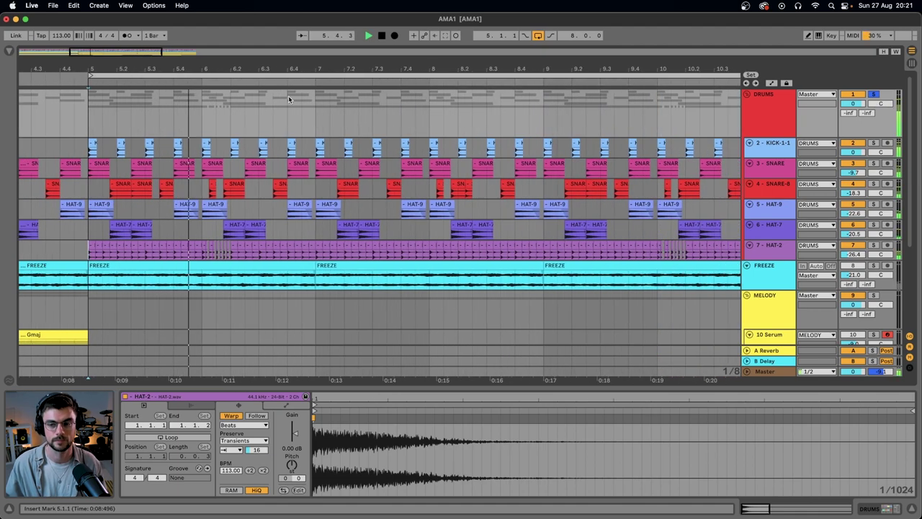
pyautogui.scroll(-1, 288, 95)
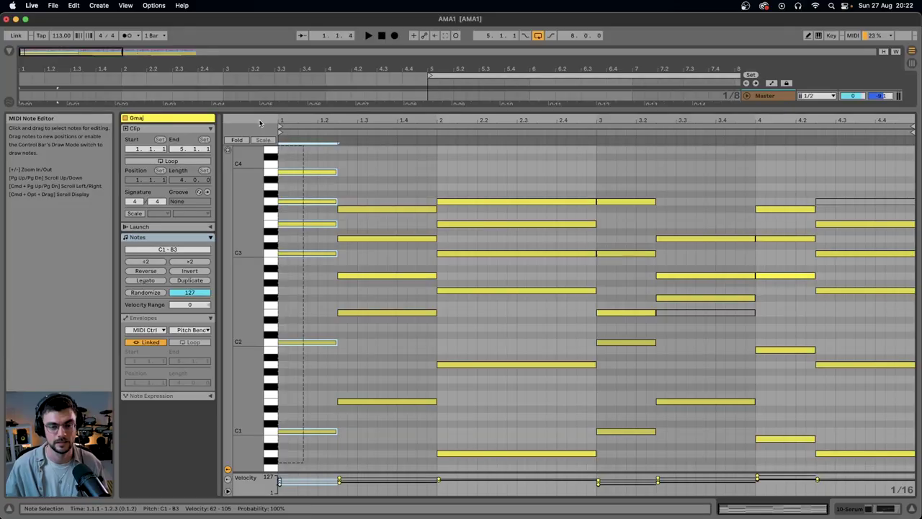
# Highlight the opening chords of the Gmaj clip one by one to examine their notes
pyautogui.press('space')
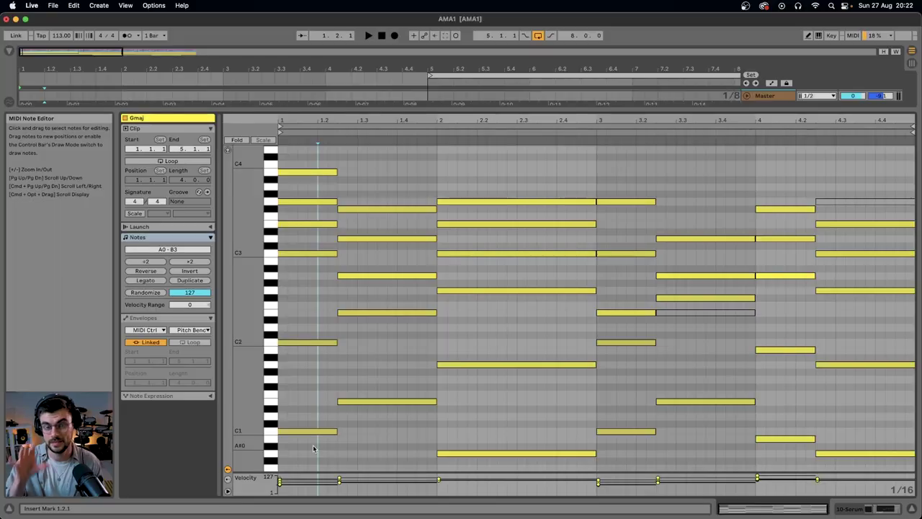
pyautogui.moveTo(313, 448); pyautogui.dragTo(276, 182)
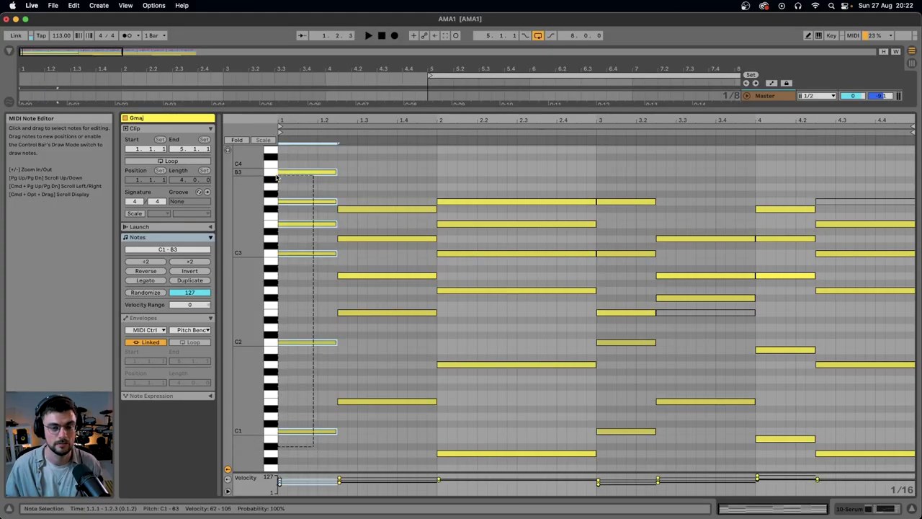
pyautogui.moveTo(405, 432); pyautogui.dragTo(401, 334)
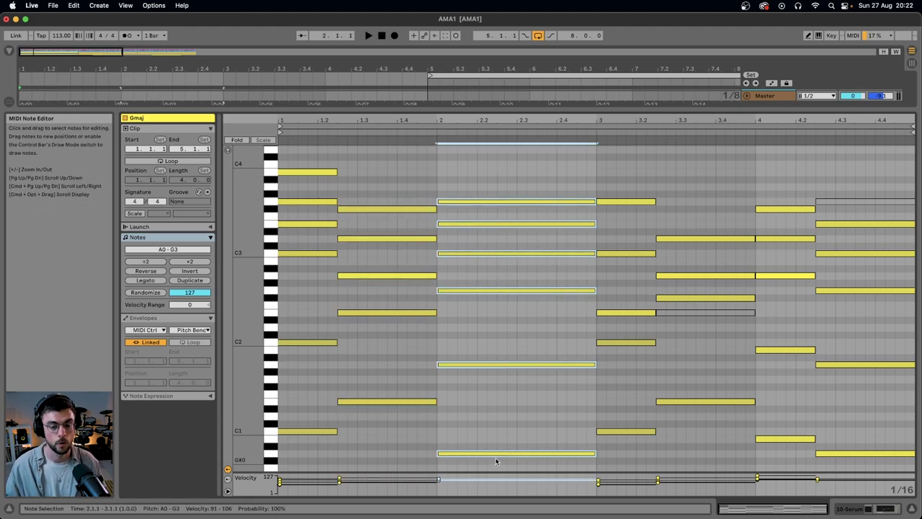
# Undo the last timing change of the Gmaj clip and highlight the chords in its first two bars and the chord after them
pyautogui.press('super+z')
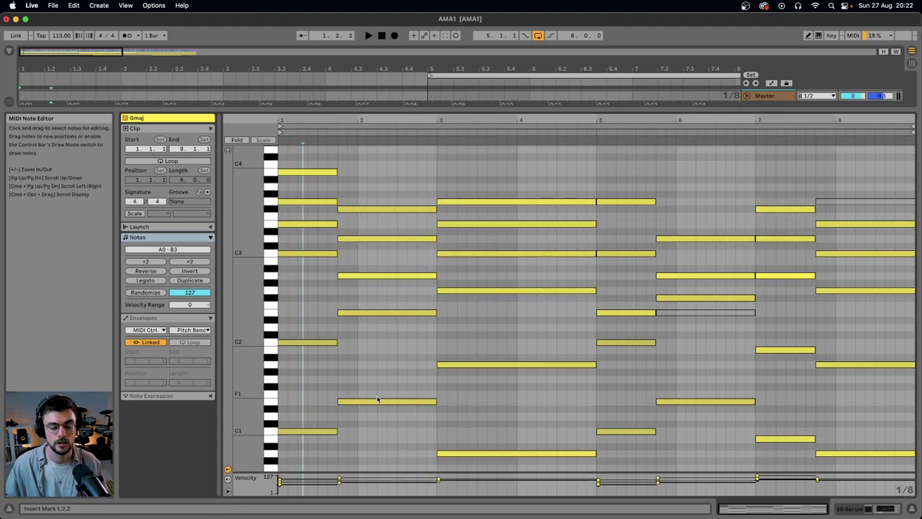
pyautogui.moveTo(280, 141); pyautogui.dragTo(382, 141)
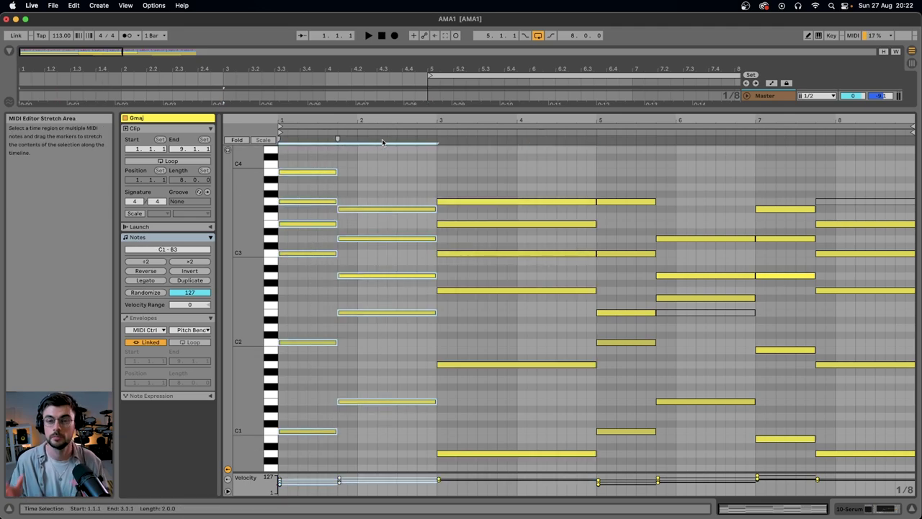
pyautogui.moveTo(473, 160); pyautogui.dragTo(475, 471)
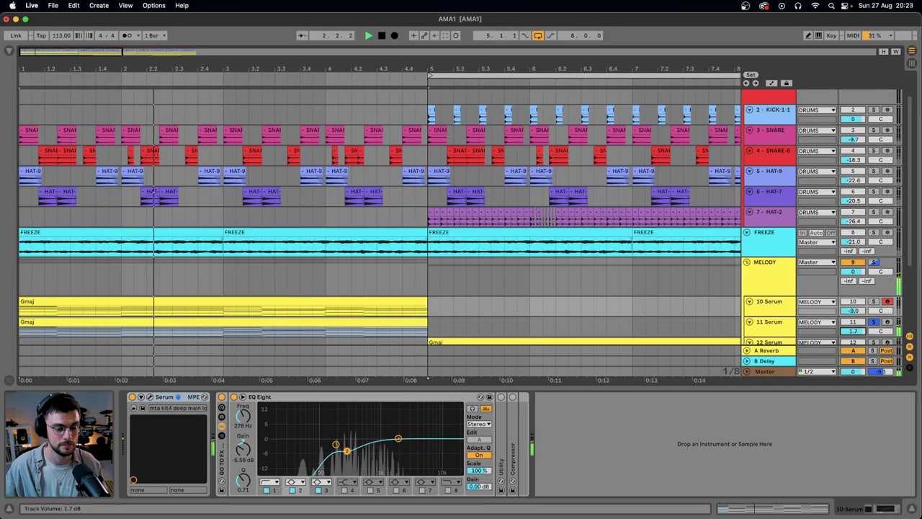
# Audition the Gmaj clip on the 12 Serum track together with the 11 Serum layer
pyautogui.scroll(-2, 615, 294)
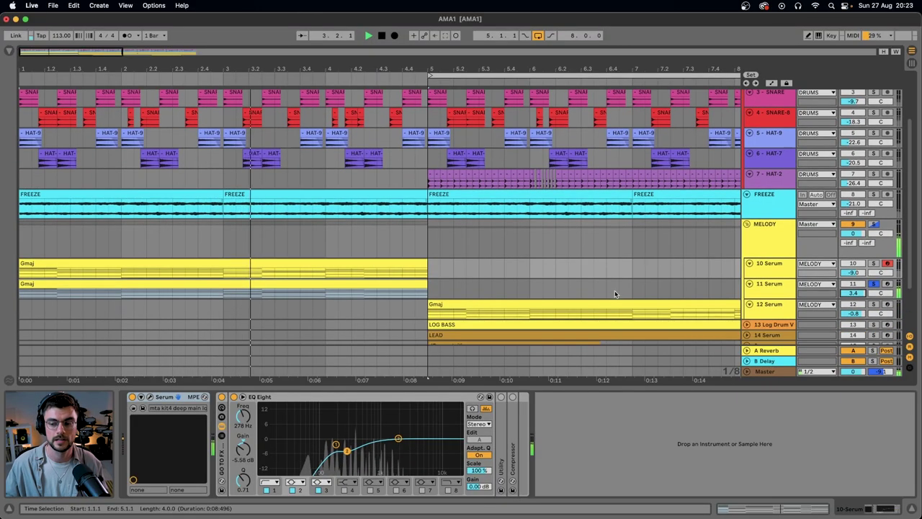
pyautogui.click(620, 308)
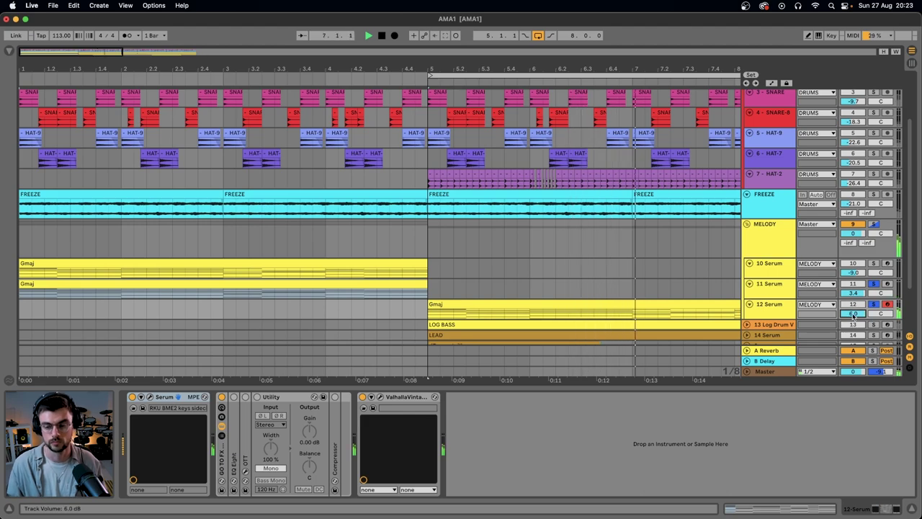
pyautogui.press('-')
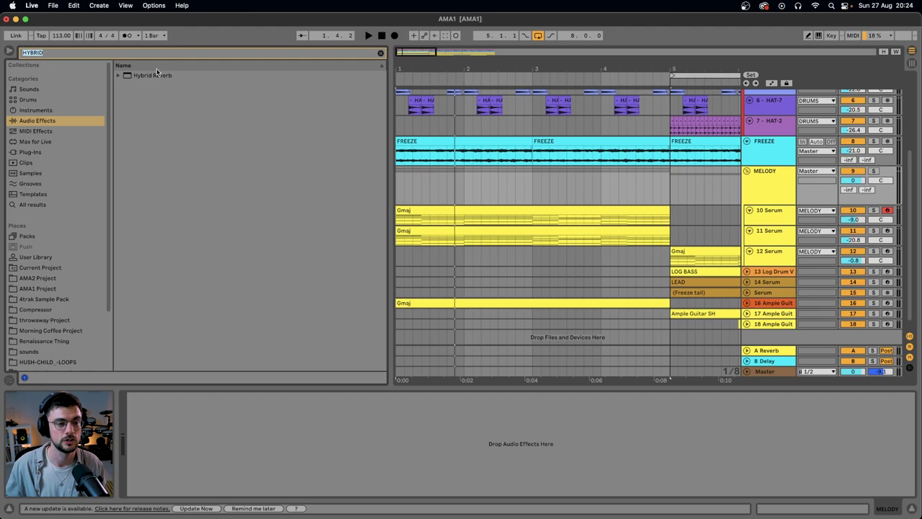
# Add Hybrid Reverb to the MELODY group and set its Dry/Wet to 100%
pyautogui.click(148, 75)
pyautogui.press('Return')
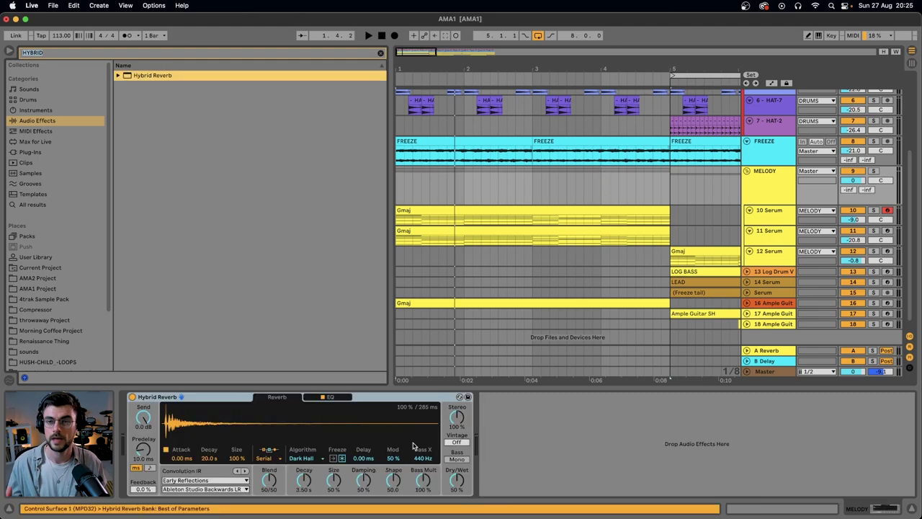
pyautogui.click(454, 479)
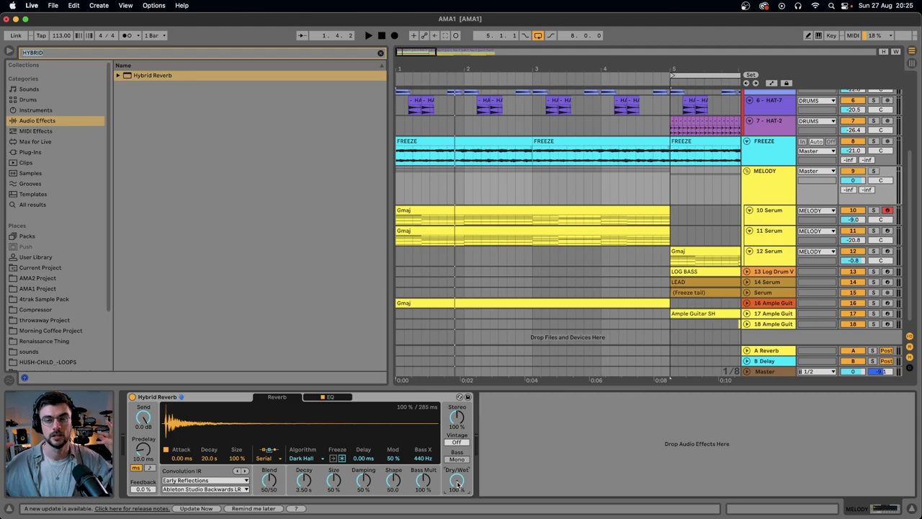
pyautogui.click(343, 459)
# Insert an audio track in the MELODY group, place it above the first Serum track, and set its input to Resampling
pyautogui.click(766, 210)
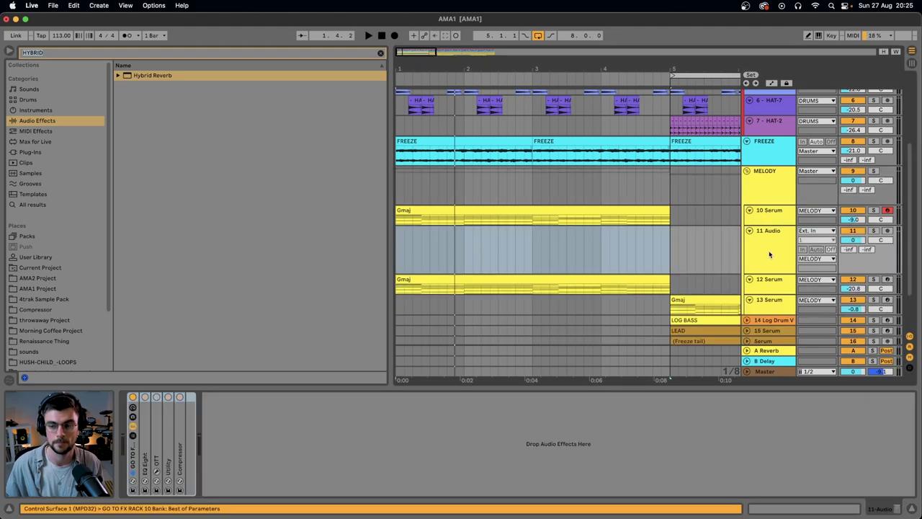
pyautogui.moveTo(770, 254); pyautogui.dragTo(781, 216)
pyautogui.click(822, 210)
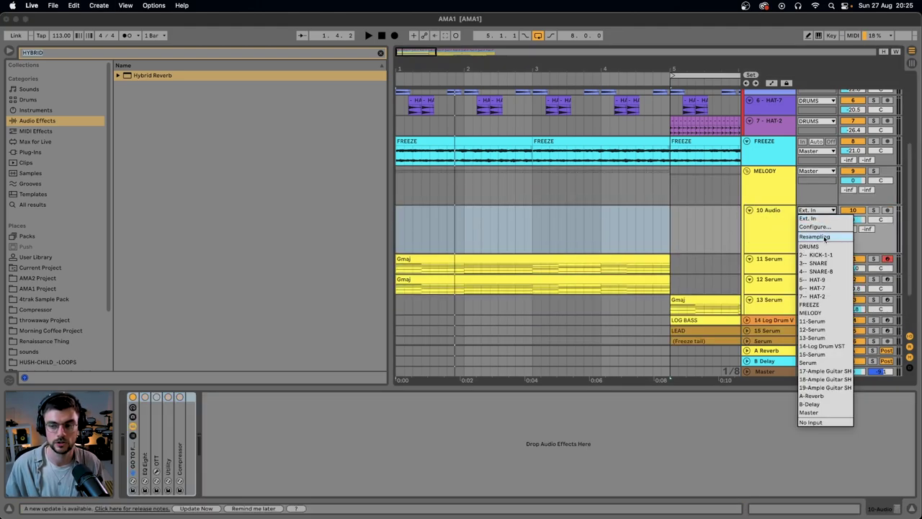
pyautogui.click(825, 240)
# Solo the MELODY group, arm the new resampling audio track and start recording
pyautogui.click(767, 195)
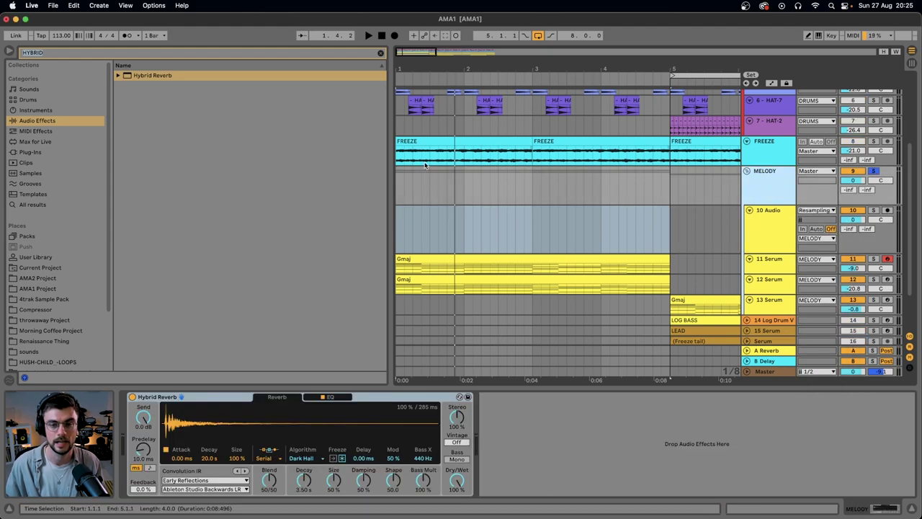
pyautogui.click(394, 36)
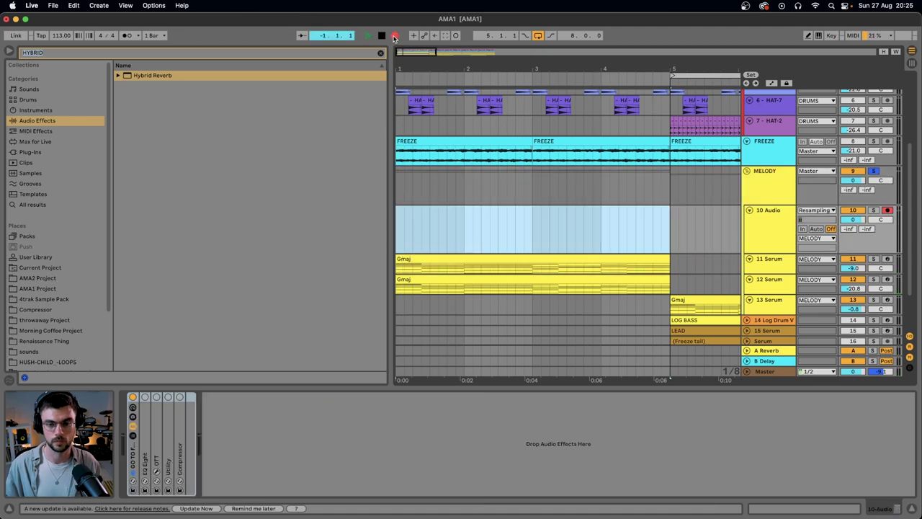
# Stop the recording and remove both the resampling audio track and Hybrid Reverb from the MELODY group
pyautogui.click(777, 193)
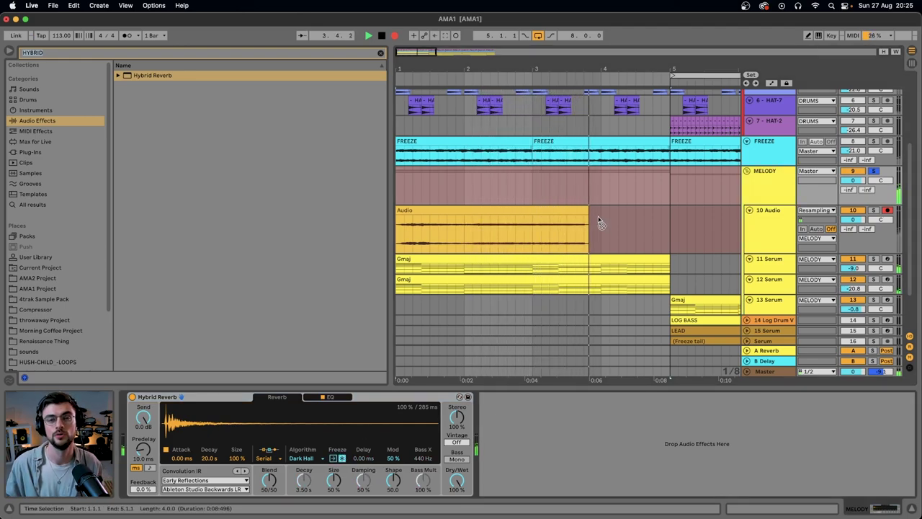
pyautogui.press('space')
pyautogui.click(773, 212)
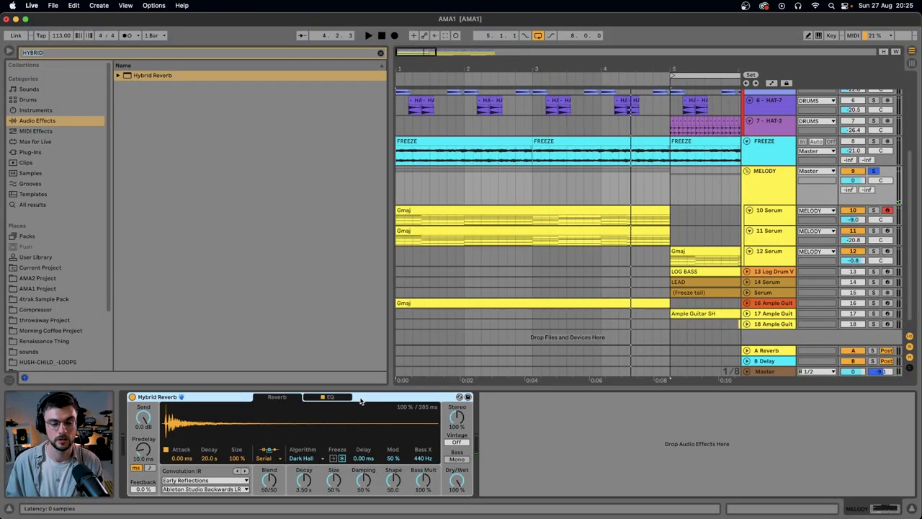
pyautogui.press('Delete')
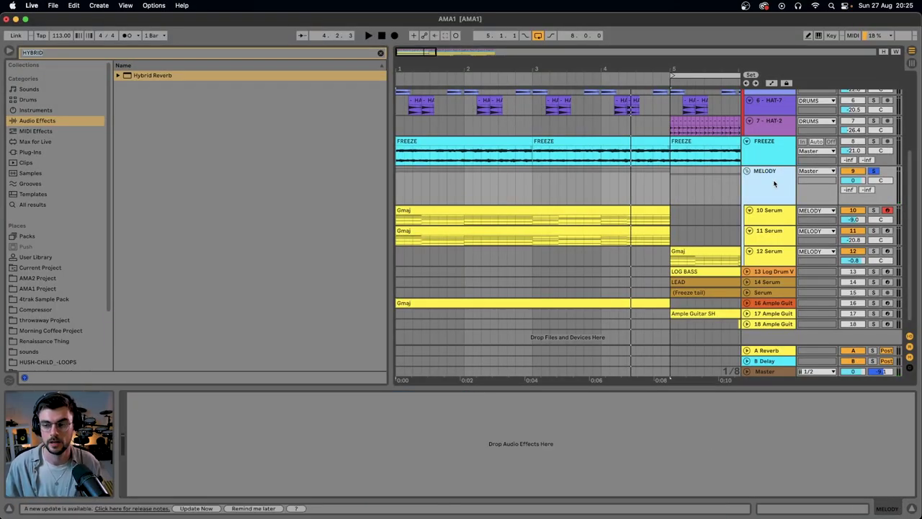
pyautogui.click(765, 163)
# Deactivate all effects on the FREEZE track, from ShaperBox 3 to Align Delay, and audition its first clip dry in solo
pyautogui.click(474, 141)
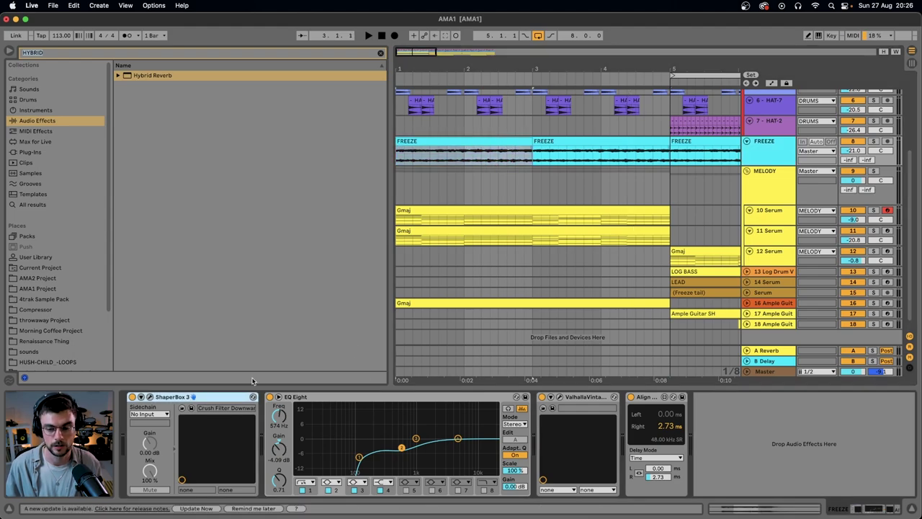
pyautogui.click(651, 398)
pyautogui.press('super+a')
pyautogui.press('0')
pyautogui.press('space')
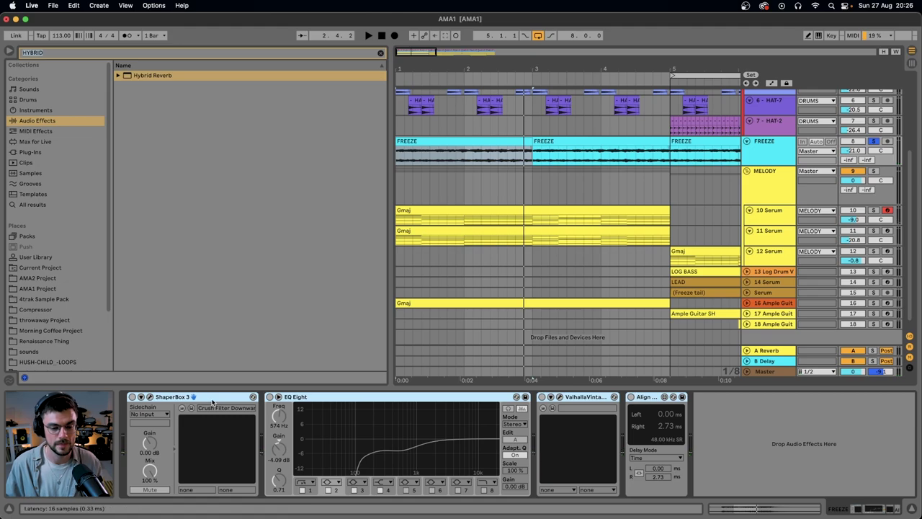
pyautogui.click(154, 397)
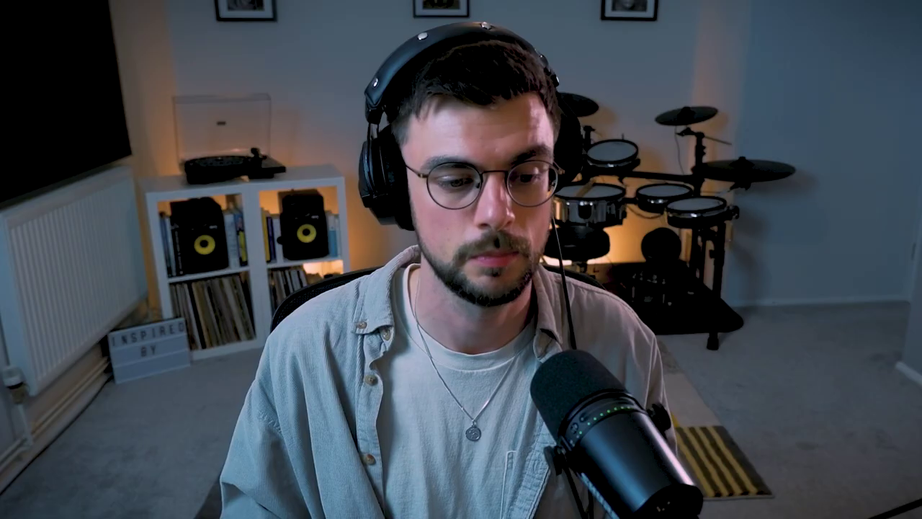